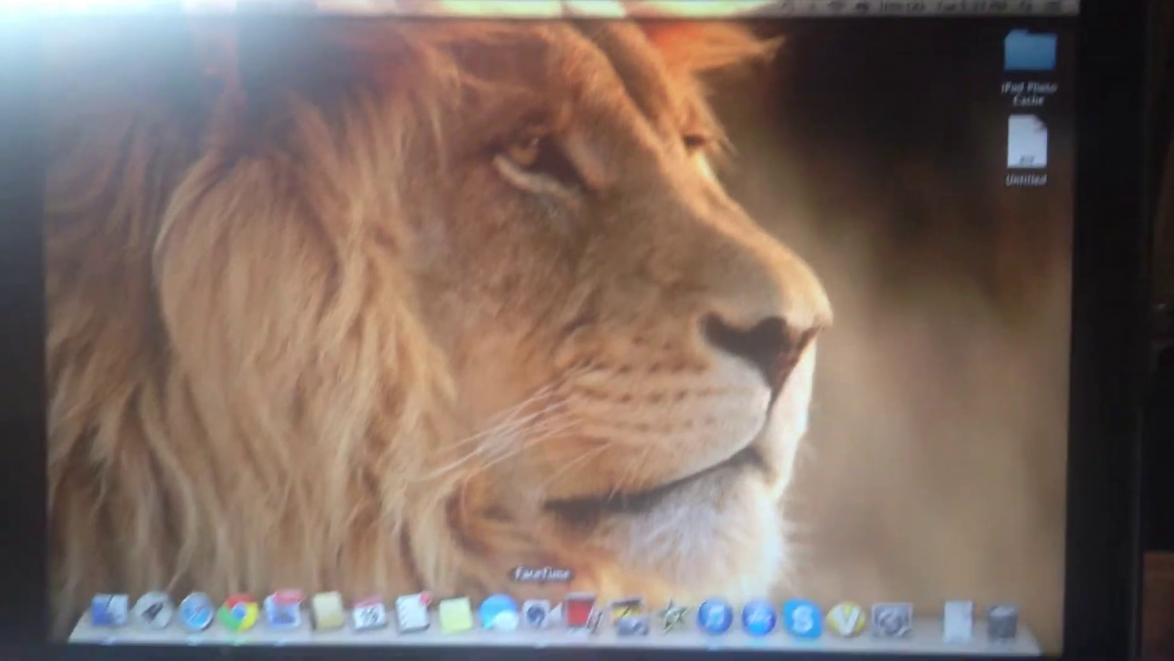
# - Launch FaceTime from the Dock to show its Apple ID sign-in panel and camera preview
pyautogui.click(522, 593)
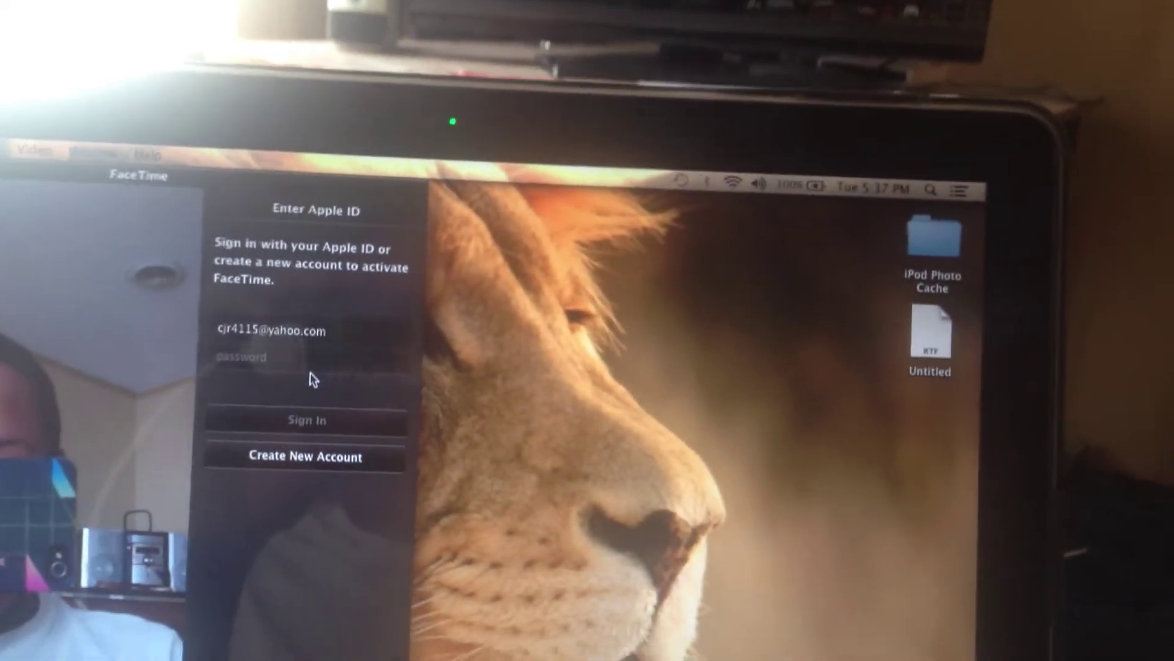
# - Try the FaceTime Apple ID password, then bring up a Finder window and its arrangement options
pyautogui.click(276, 376)
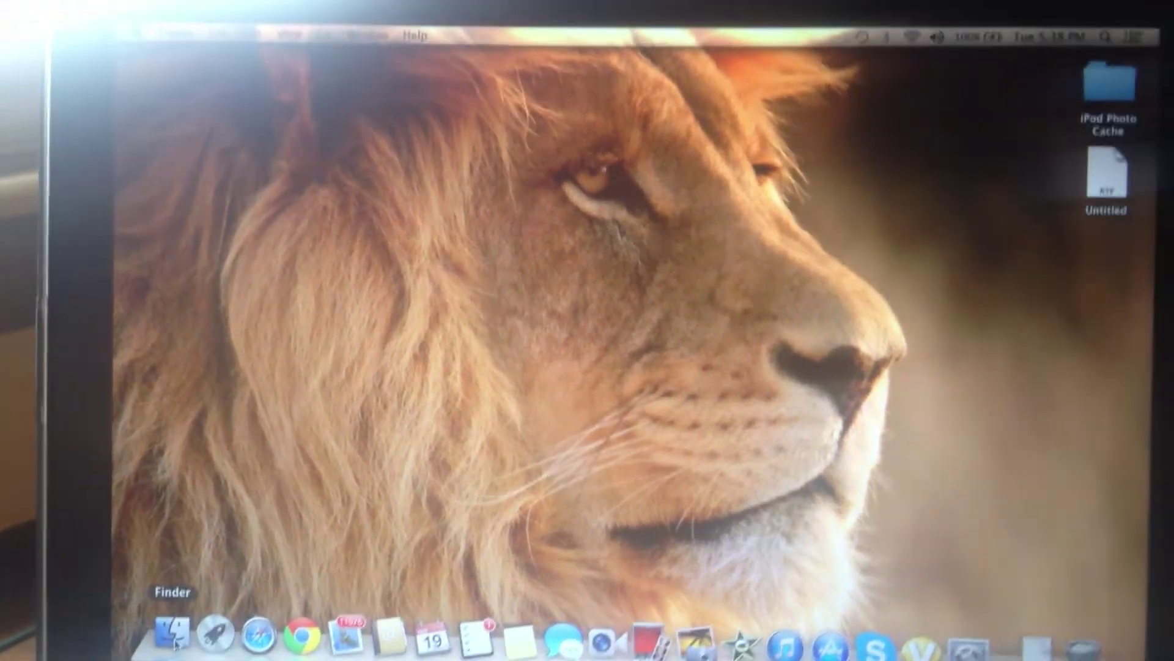
pyautogui.click(179, 580)
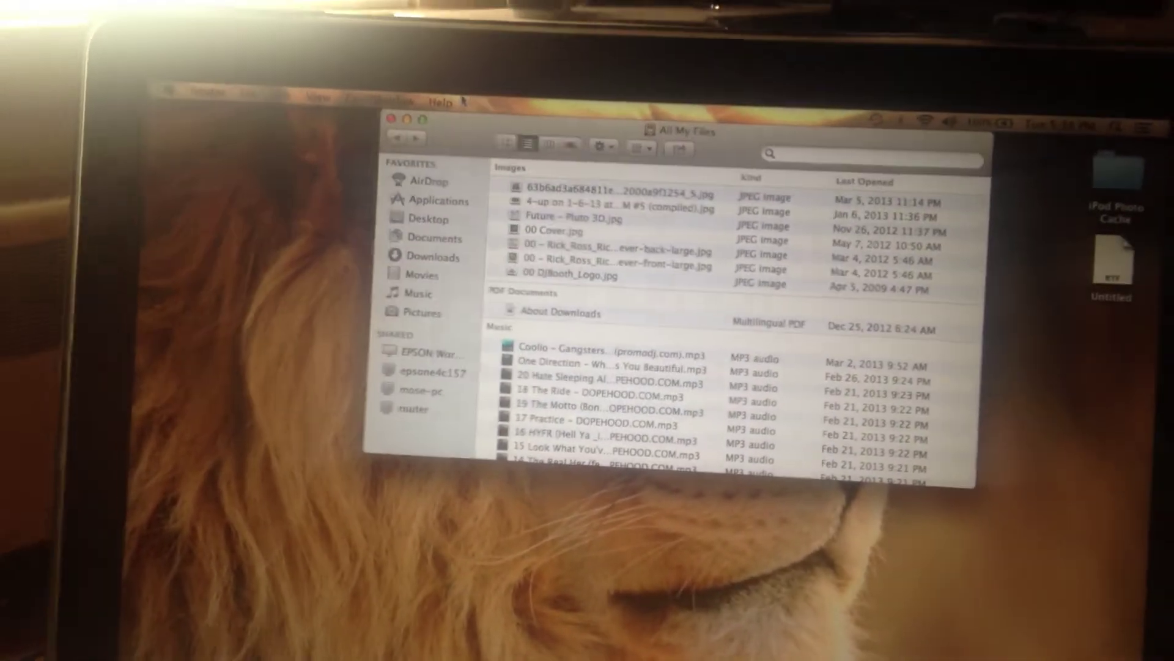
pyautogui.click(404, 110)
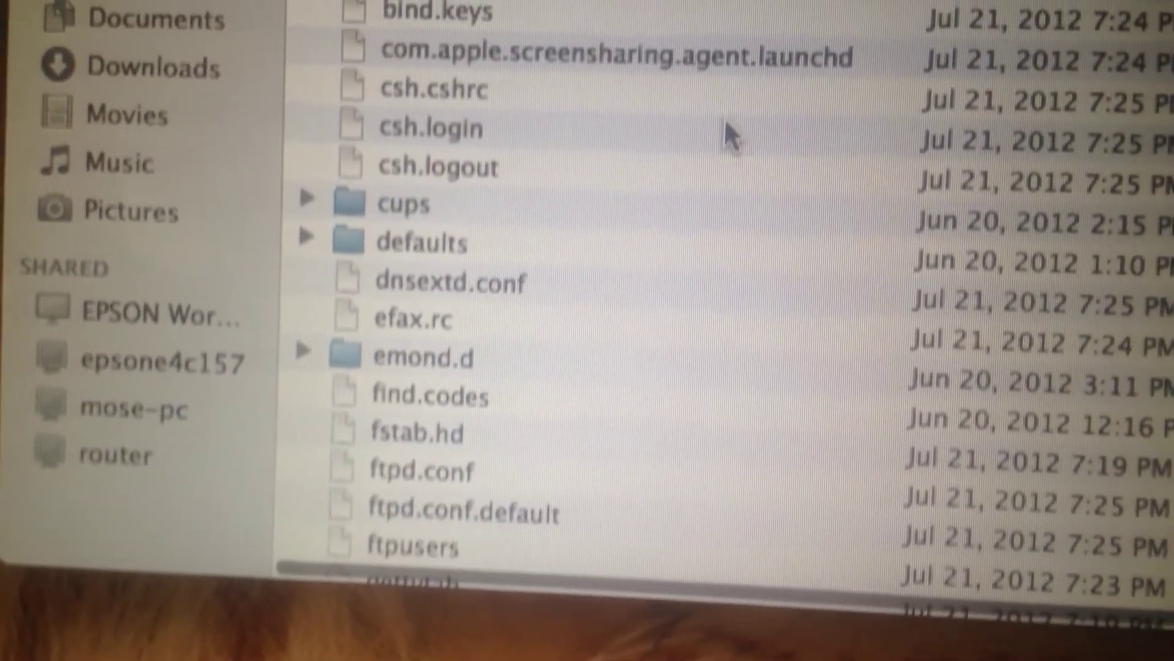
pyautogui.scroll(-4, 719, 177)
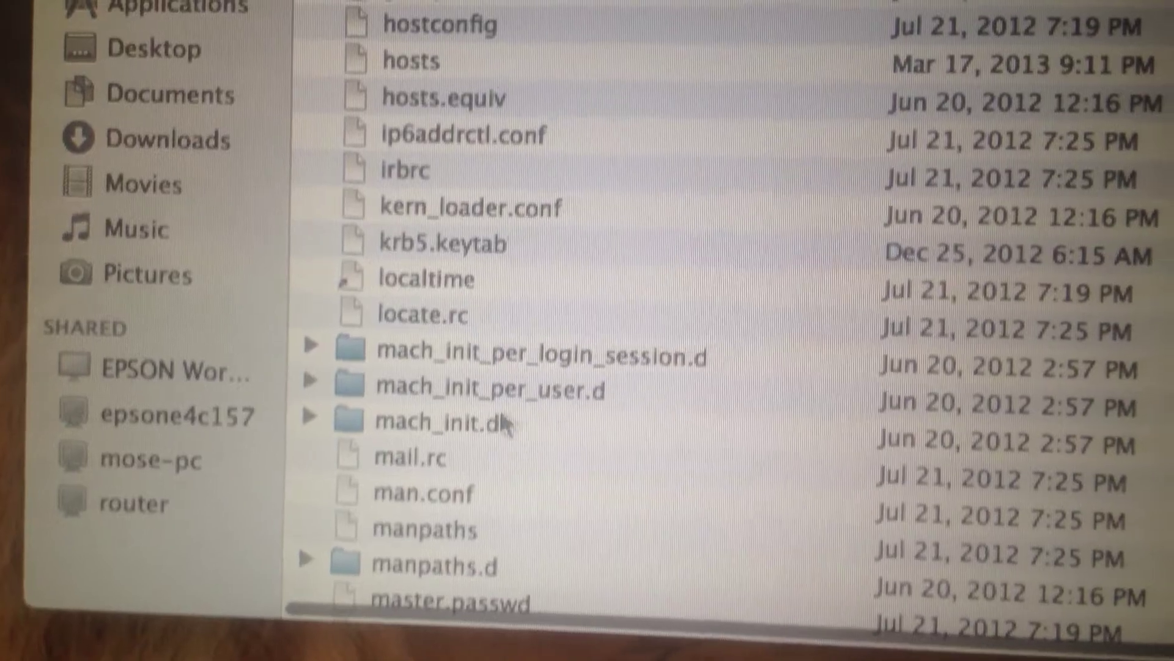
pyautogui.scroll(-4, 485, 407)
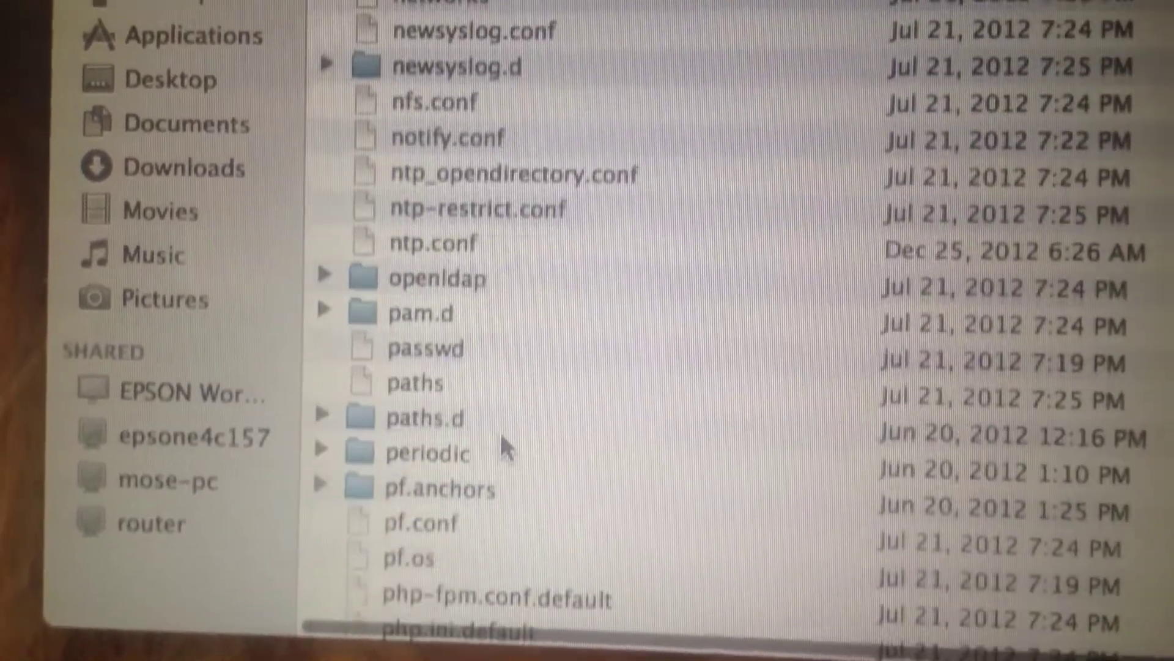
pyautogui.scroll(3, 462, 425)
pyautogui.scroll(3, 460, 440)
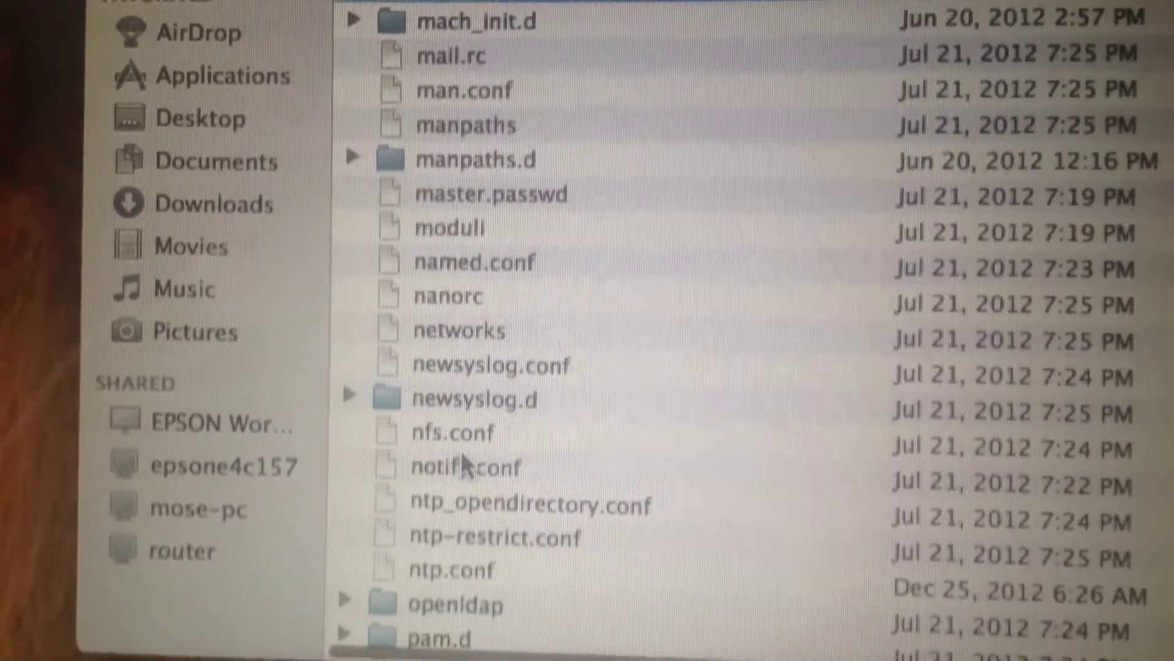
pyautogui.scroll(2, 458, 445)
pyautogui.scroll(2, 454, 443)
pyautogui.scroll(4, 459, 449)
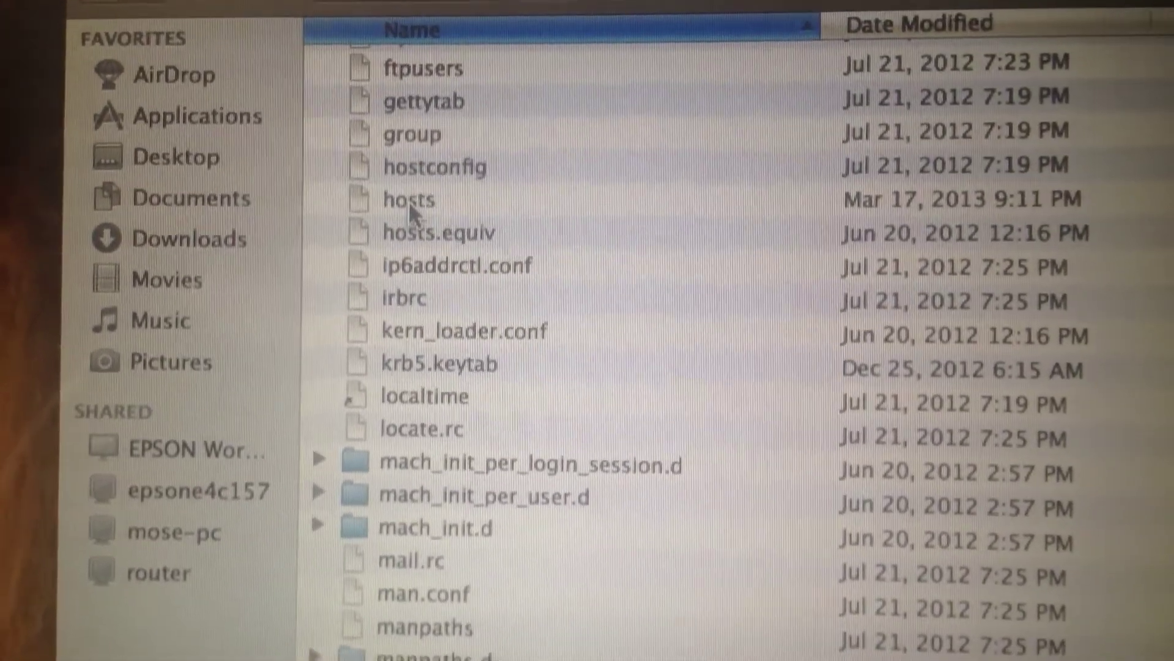
# - View the hosts file from /etc as a locked document, then close the etc window
pyautogui.doubleClick(424, 192)
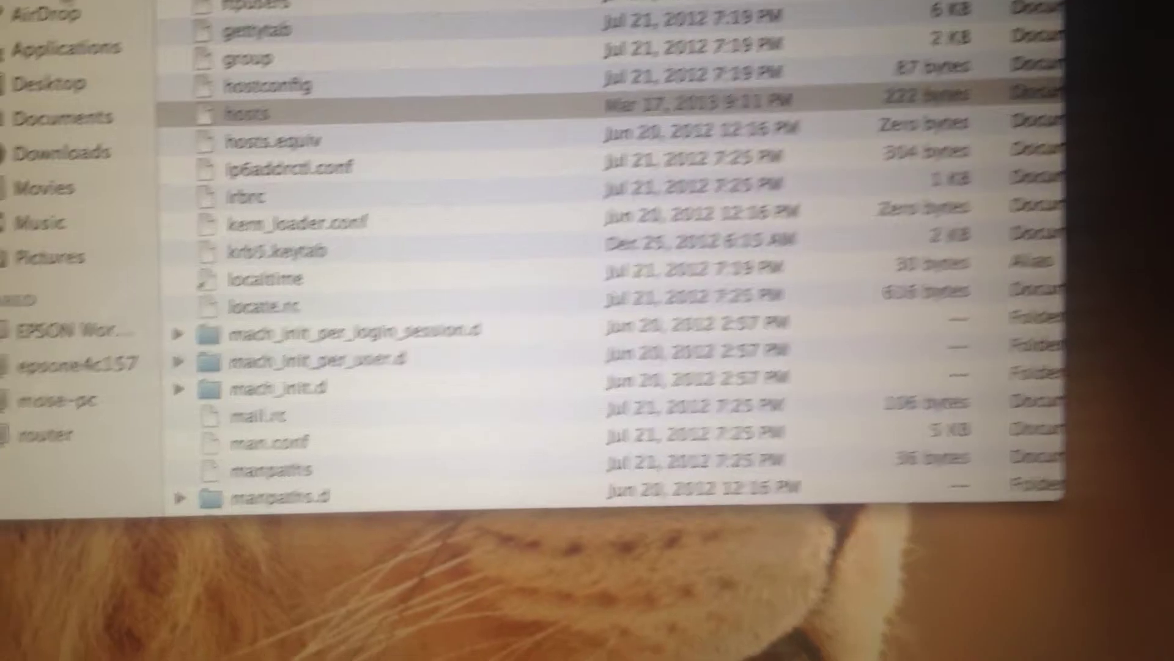
pyautogui.scroll(3, 450, 194)
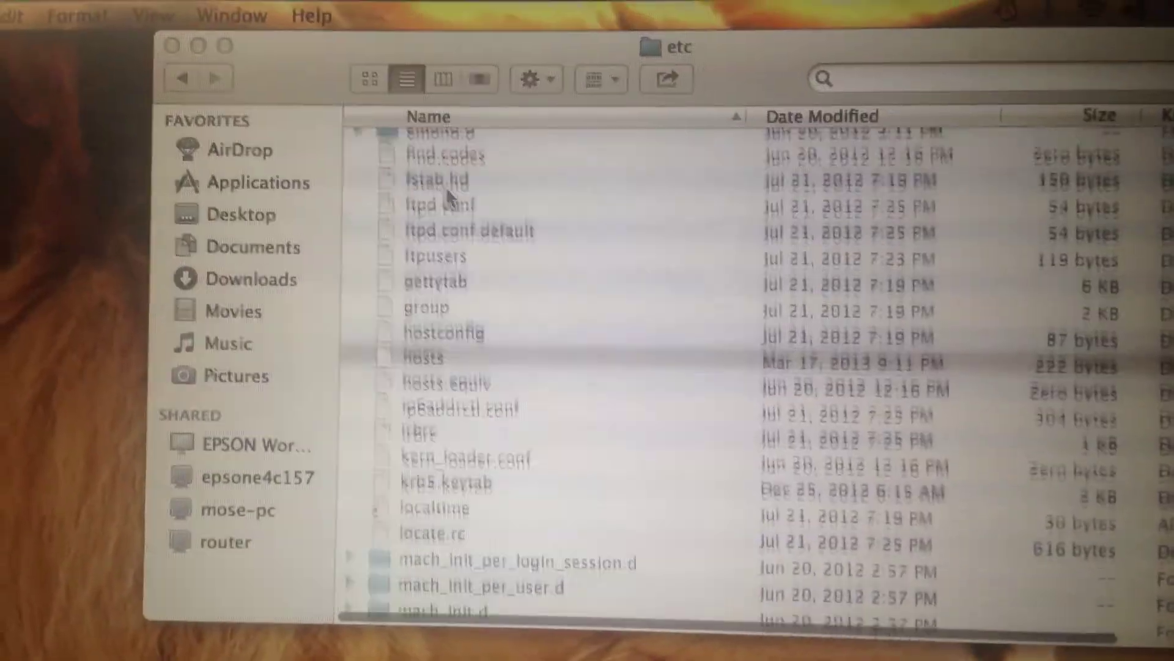
pyautogui.scroll(5, 450, 194)
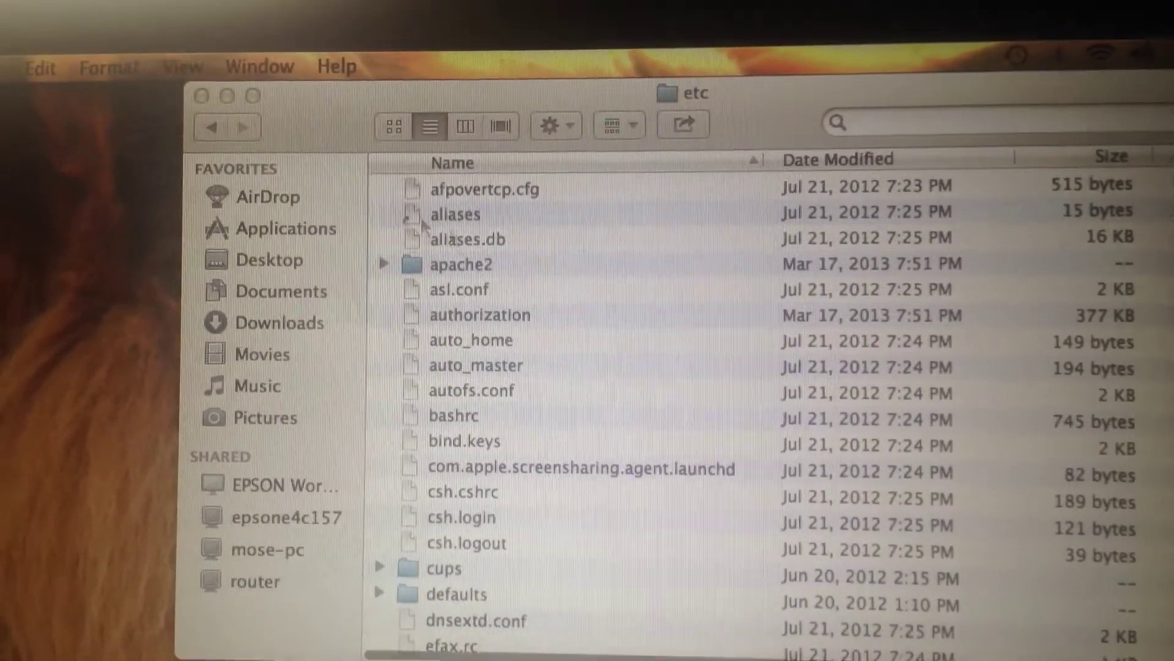
pyautogui.click(230, 104)
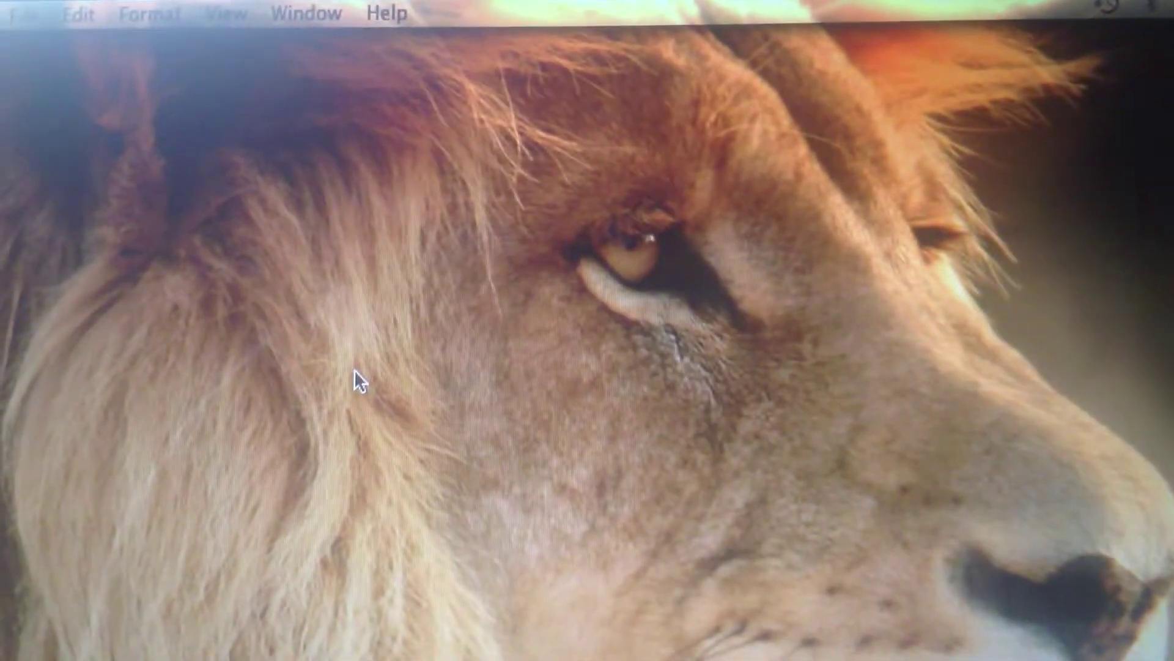